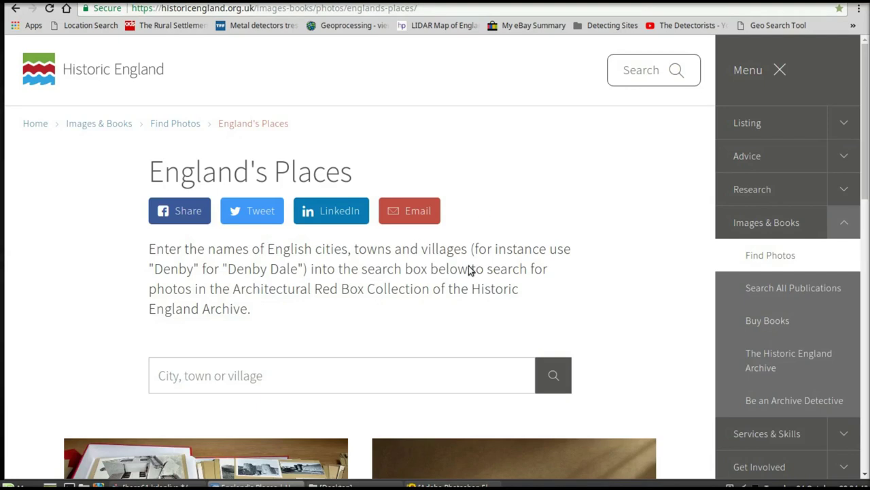
# Search the England's Places photo collection for "Cawthorne"
pyautogui.scroll(-4, 355, 209)
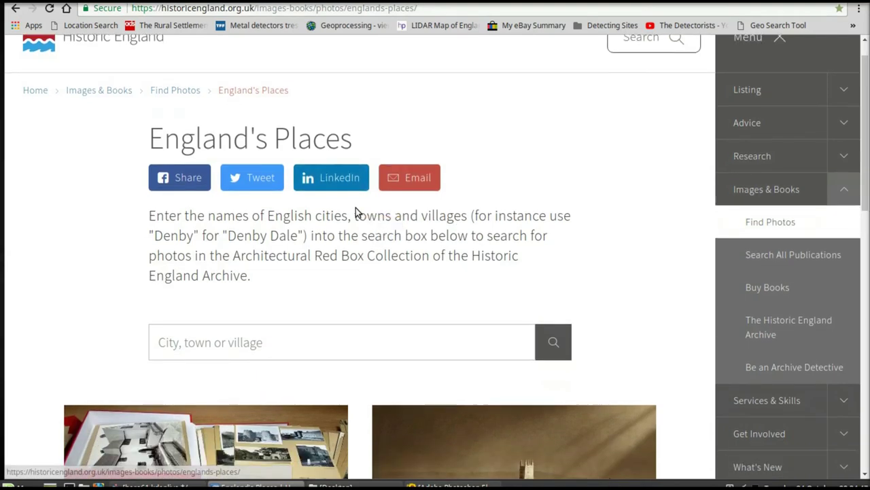
pyautogui.scroll(-1, 356, 208)
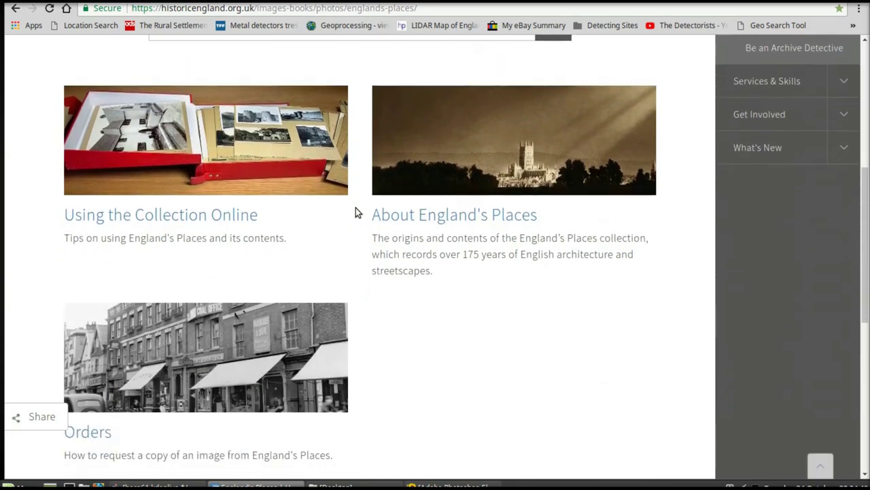
pyautogui.scroll(2, 356, 208)
pyautogui.scroll(3, 355, 208)
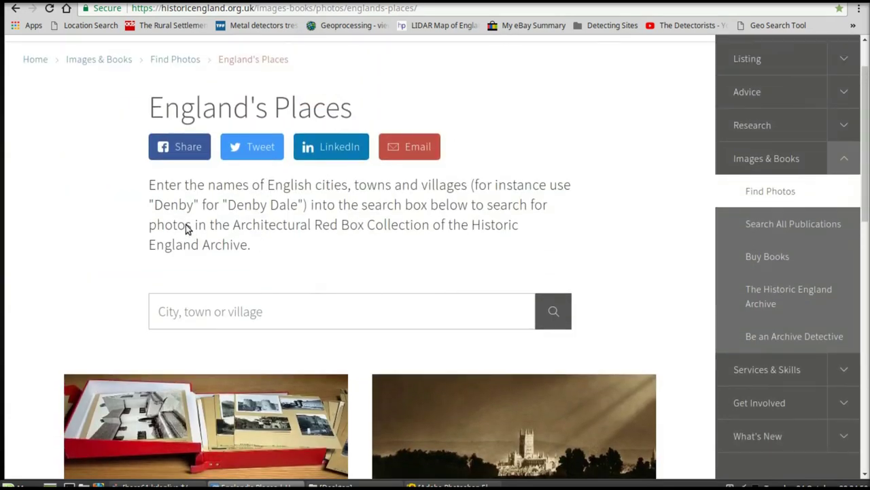
pyautogui.rightClick(157, 314)
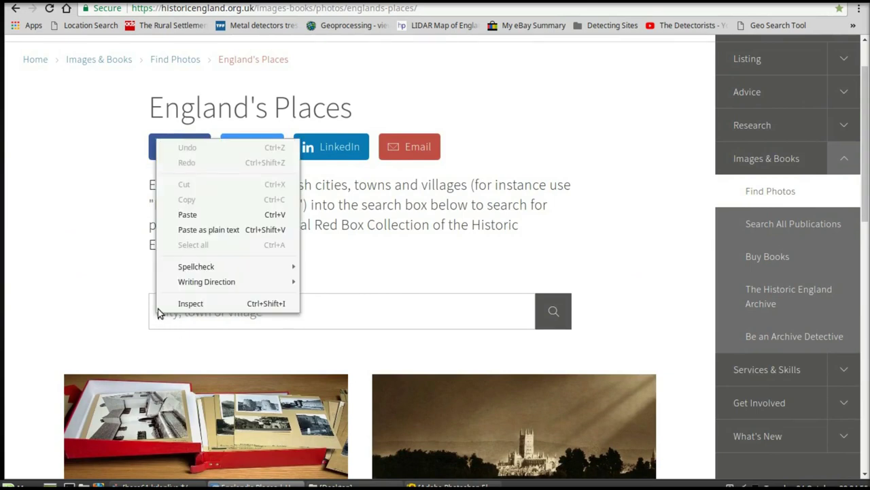
pyautogui.click(195, 228)
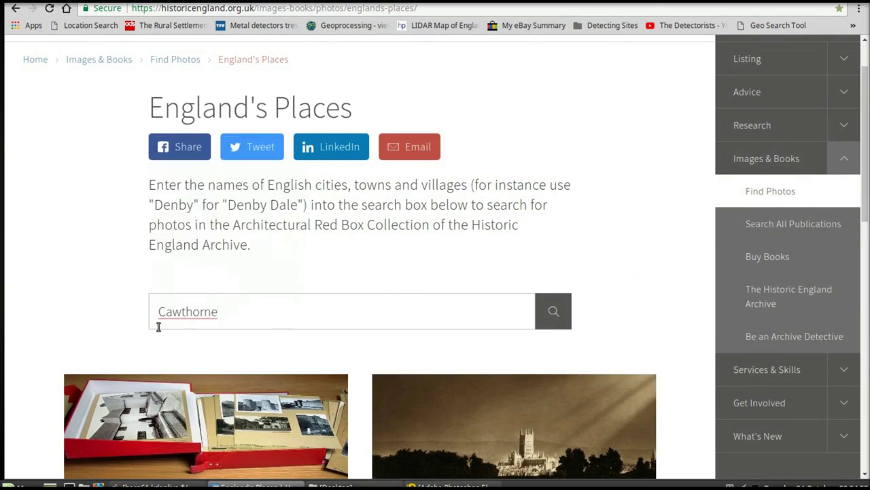
pyautogui.click(551, 315)
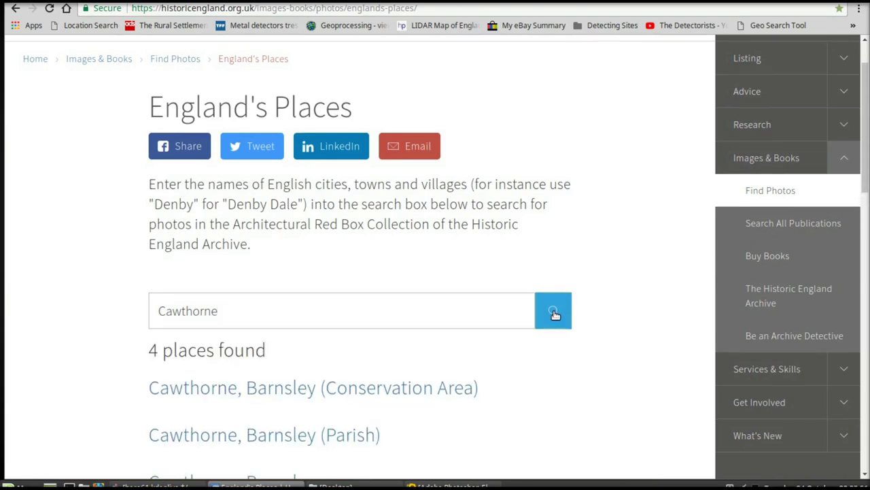
# Choose the place Cawthorne, Barnsley (Conservation Area) and open the photo box listed under Cawthorne, South Yorkshire
pyautogui.scroll(-2, 552, 315)
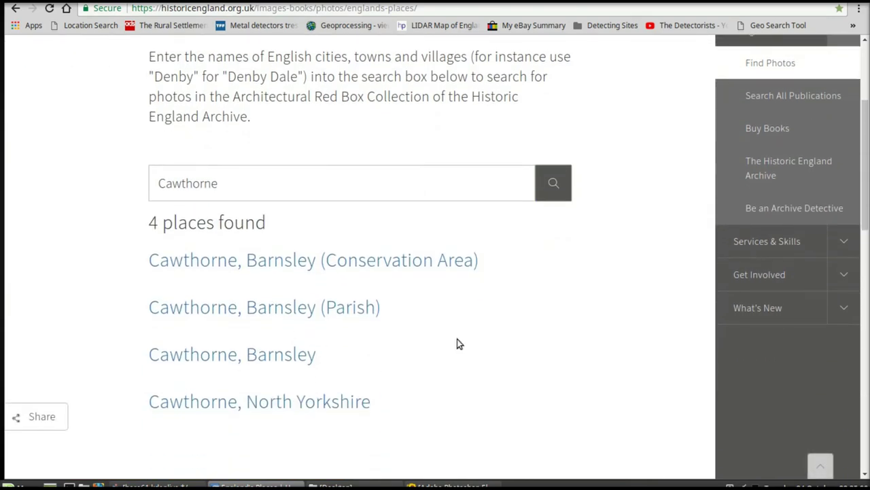
pyautogui.click(264, 267)
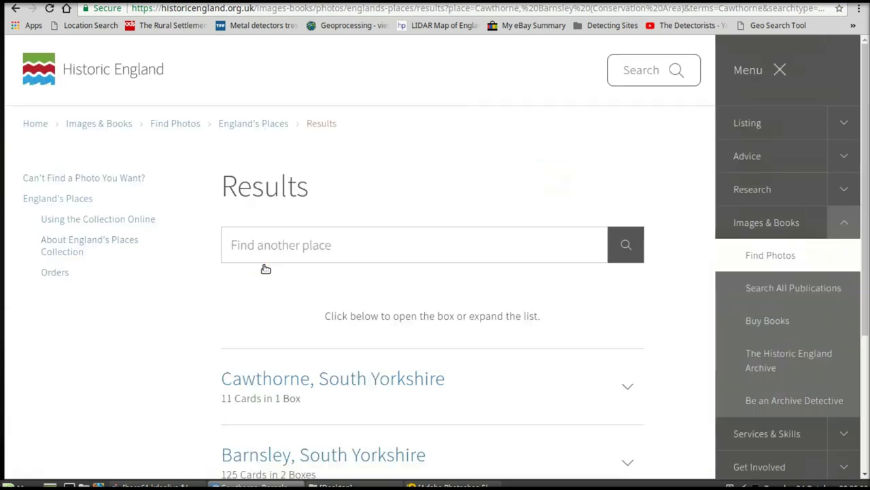
pyautogui.scroll(-2, 307, 288)
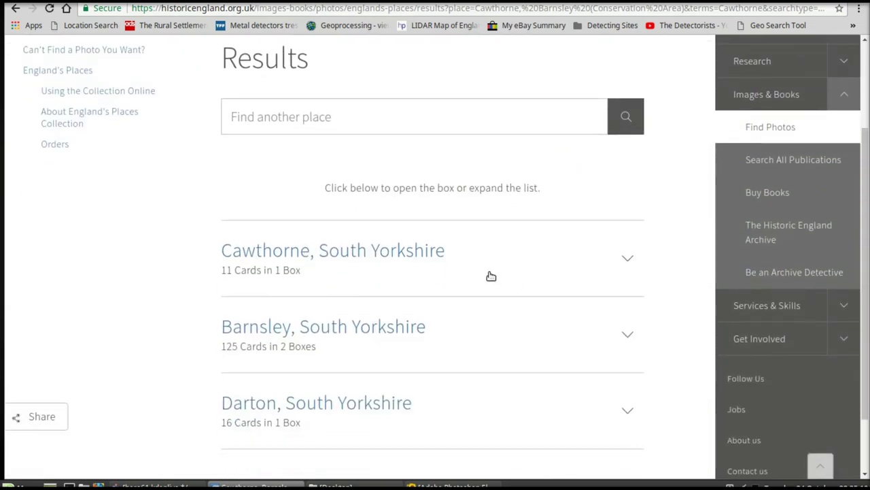
pyautogui.click(333, 257)
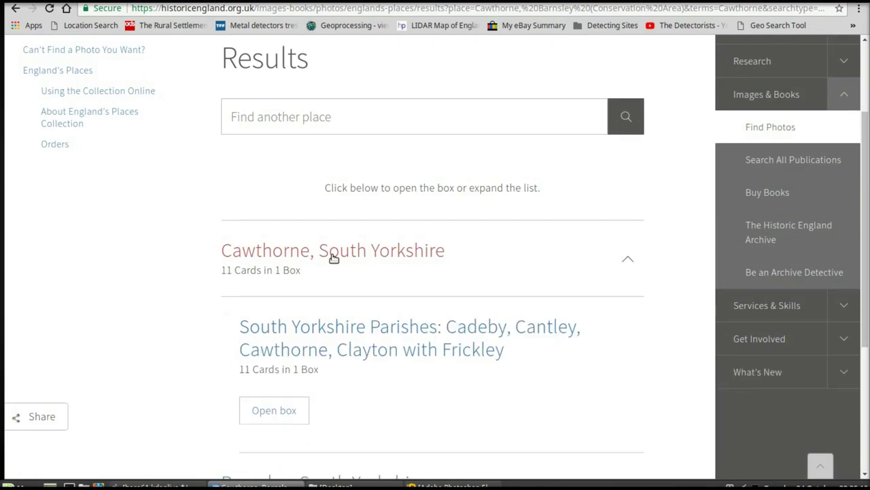
pyautogui.scroll(-2, 327, 272)
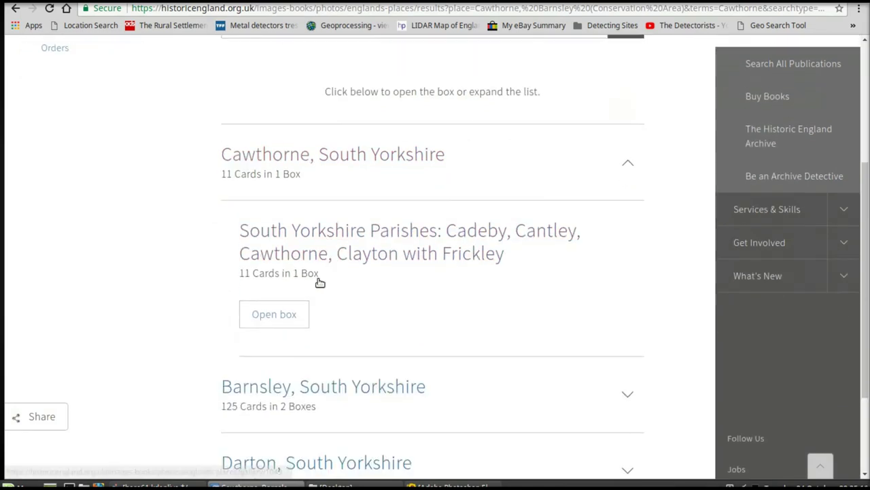
pyautogui.click(274, 316)
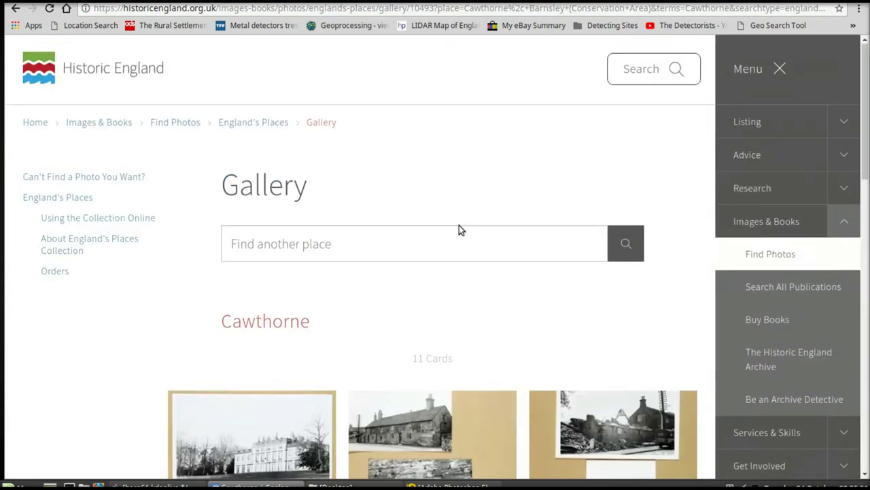
# Look through the Cawthorne gallery cards and open the last one, with the farm lane and stone barn photos
pyautogui.scroll(-2, 459, 231)
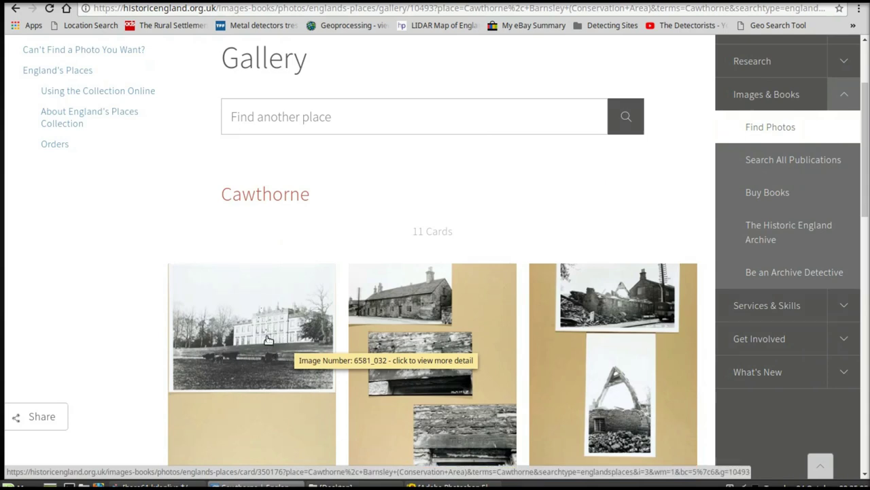
pyautogui.scroll(-3, 488, 362)
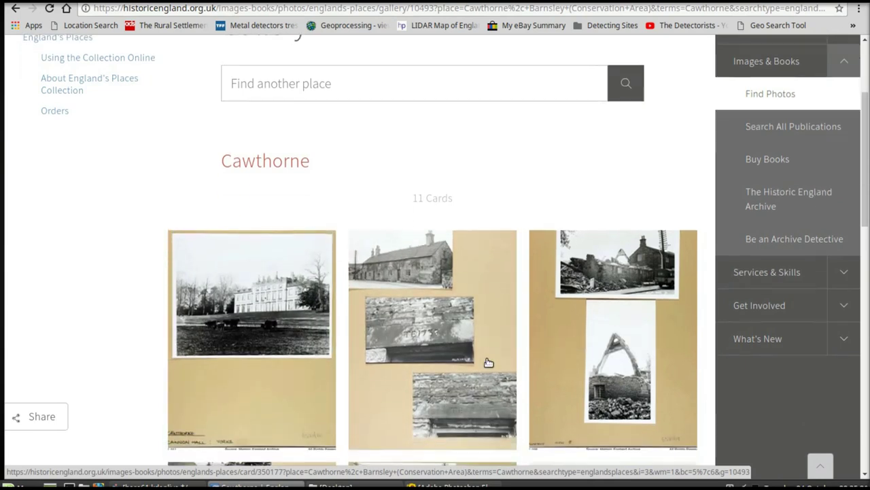
pyautogui.scroll(-5, 531, 373)
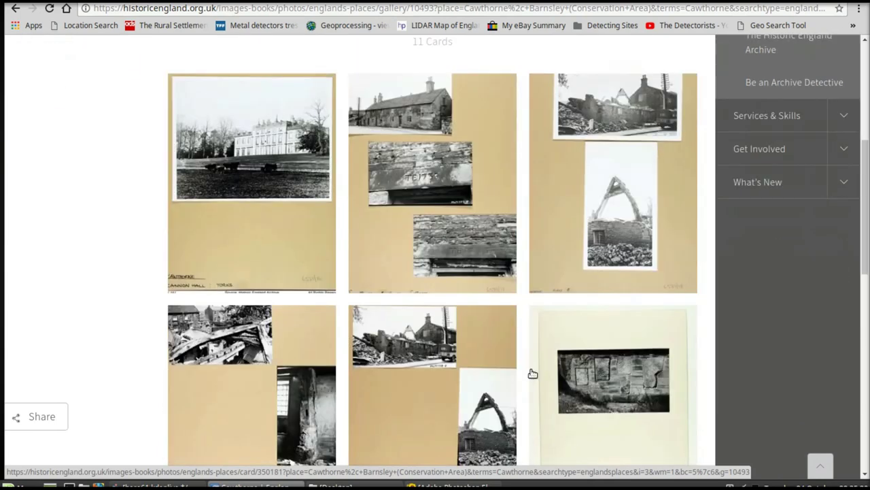
pyautogui.scroll(-3, 532, 374)
pyautogui.scroll(-5, 533, 374)
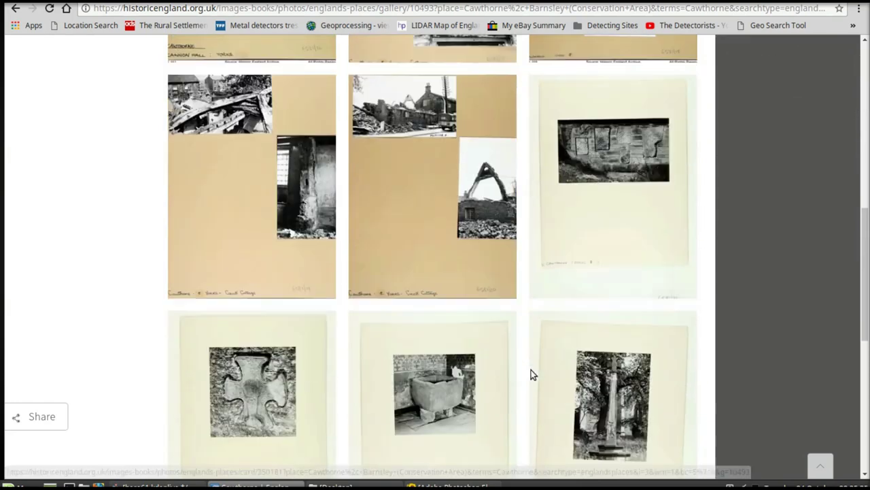
pyautogui.scroll(-3, 532, 372)
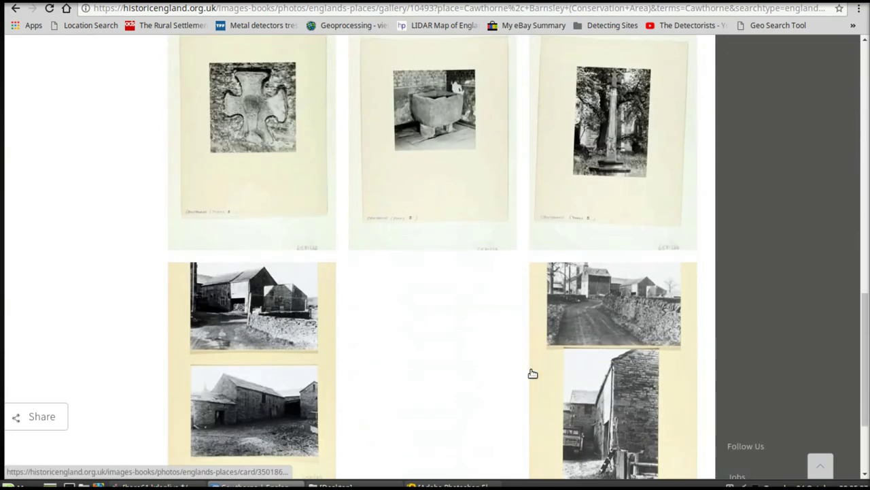
pyautogui.scroll(-1, 506, 401)
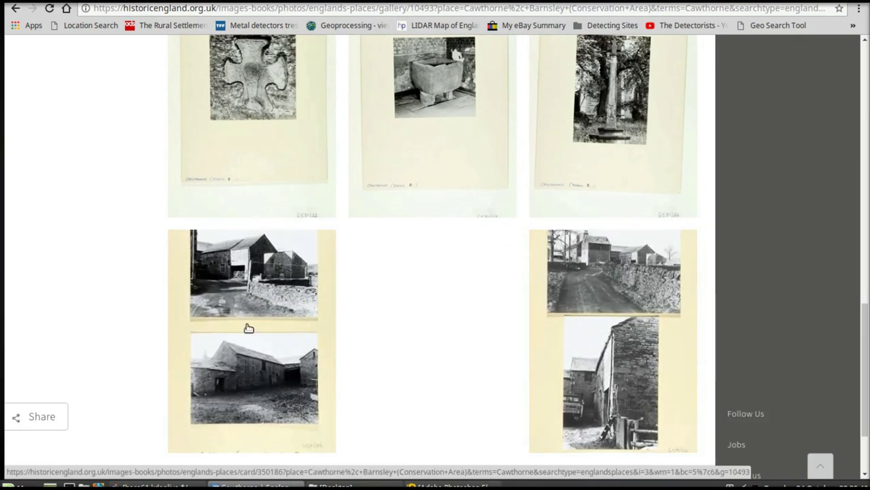
pyautogui.click(611, 283)
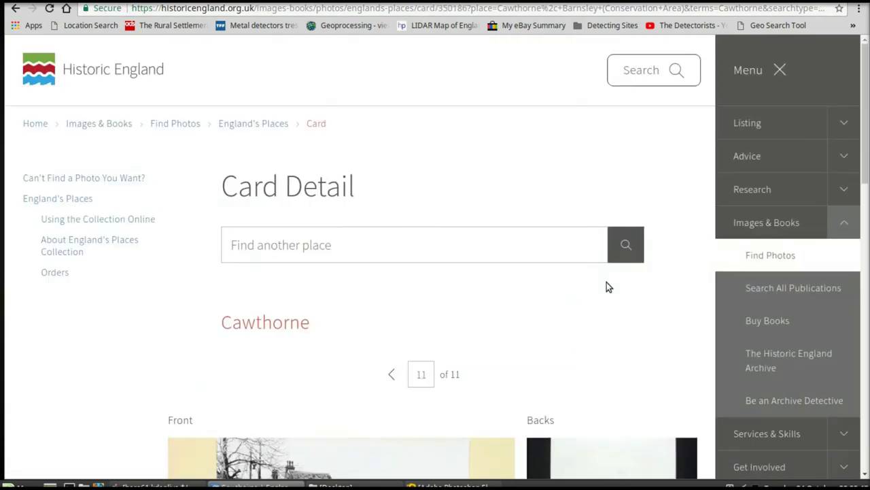
# Open the card's second back image in the viewer and zoom in to read the handwritten place and date note
pyautogui.scroll(-3, 510, 331)
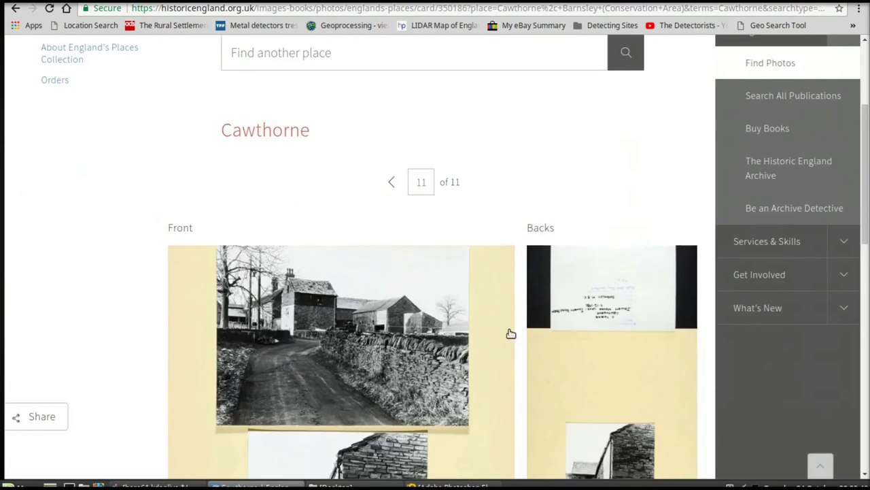
pyautogui.scroll(-4, 511, 333)
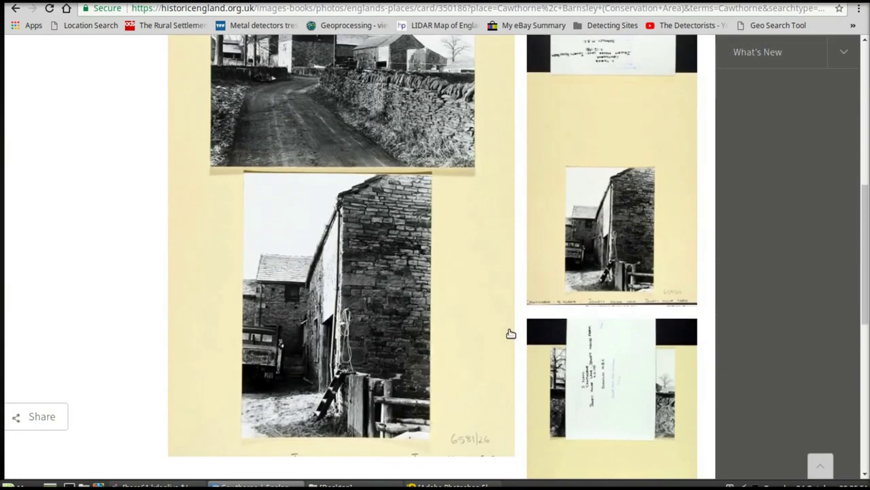
pyautogui.scroll(1, 507, 270)
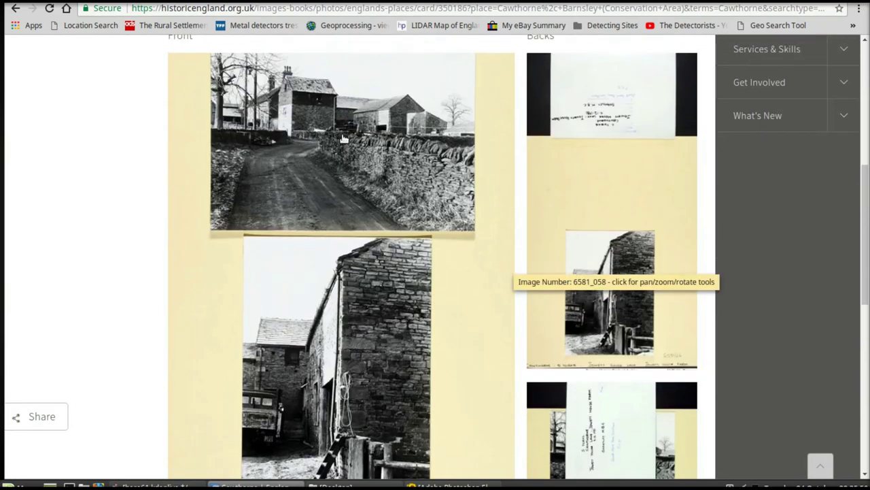
pyautogui.scroll(-1, 365, 253)
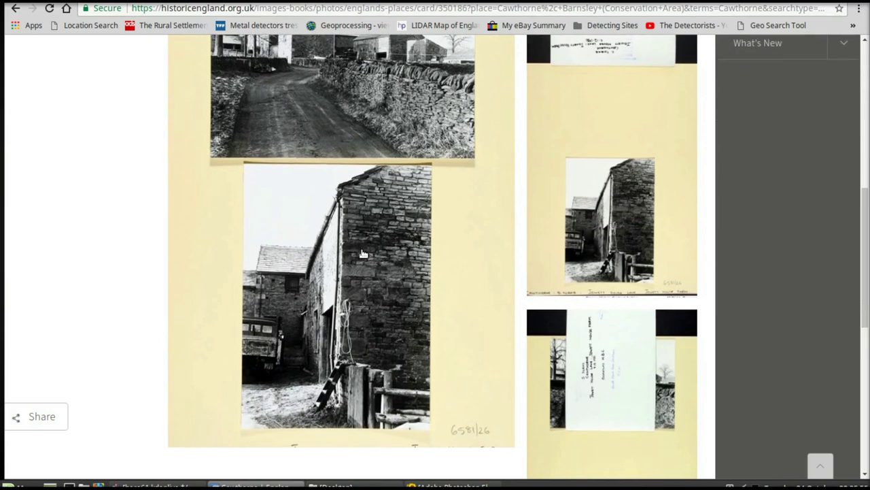
pyautogui.scroll(-1, 363, 253)
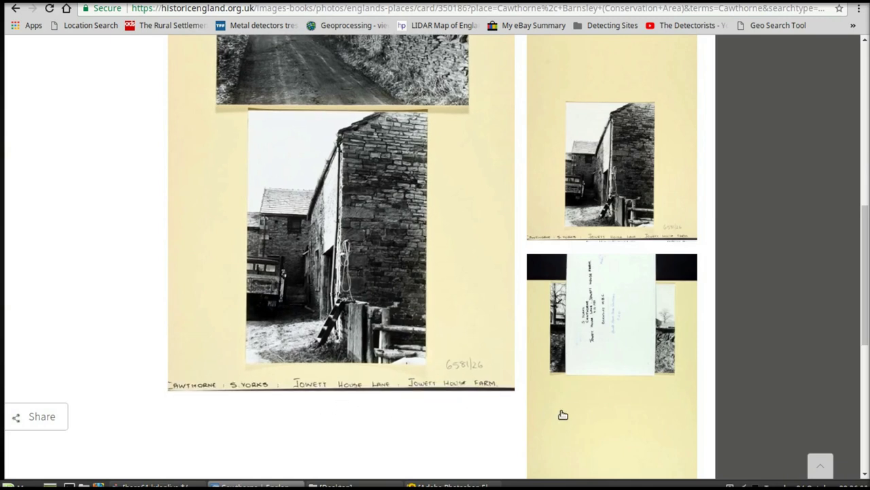
pyautogui.click(601, 323)
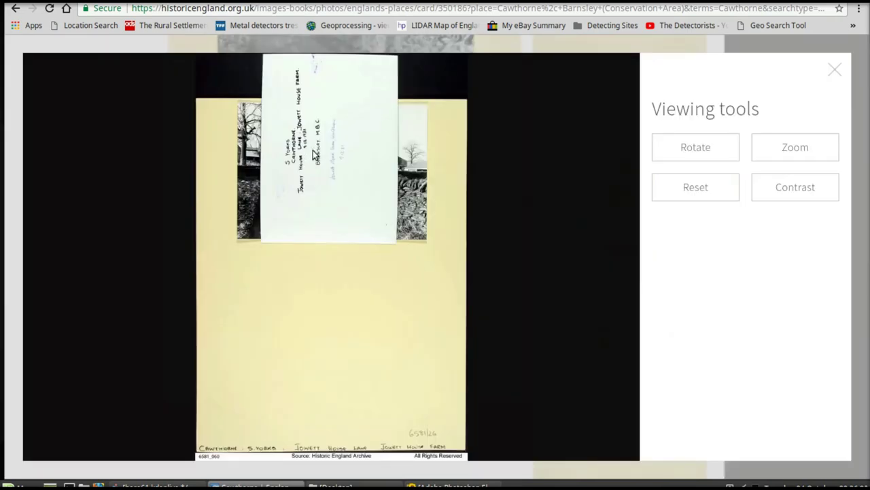
pyautogui.click(795, 149)
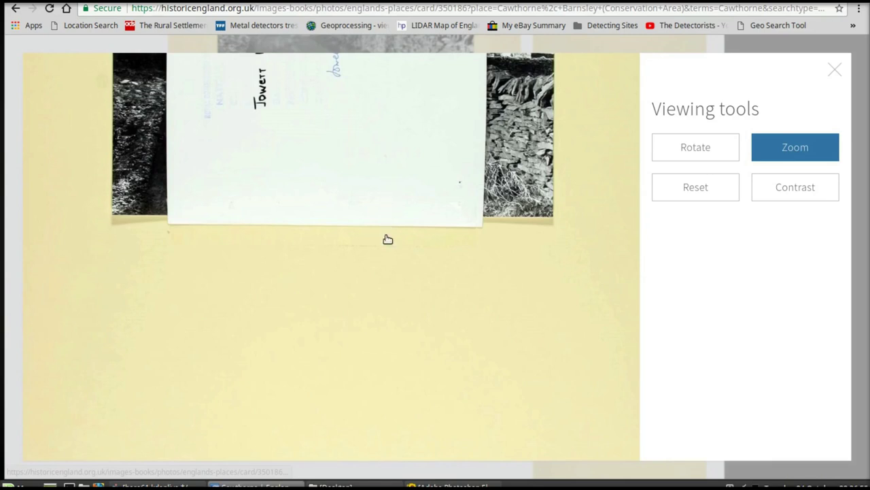
pyautogui.scroll(1, 387, 264)
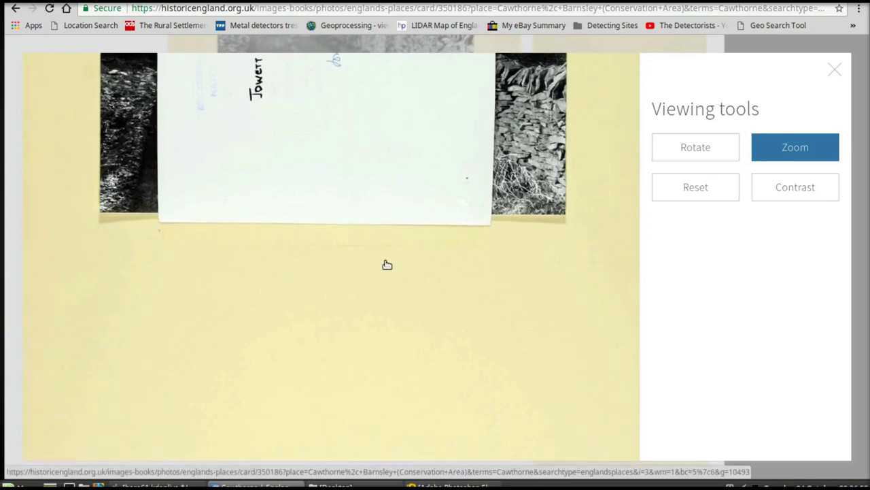
pyautogui.click(373, 361)
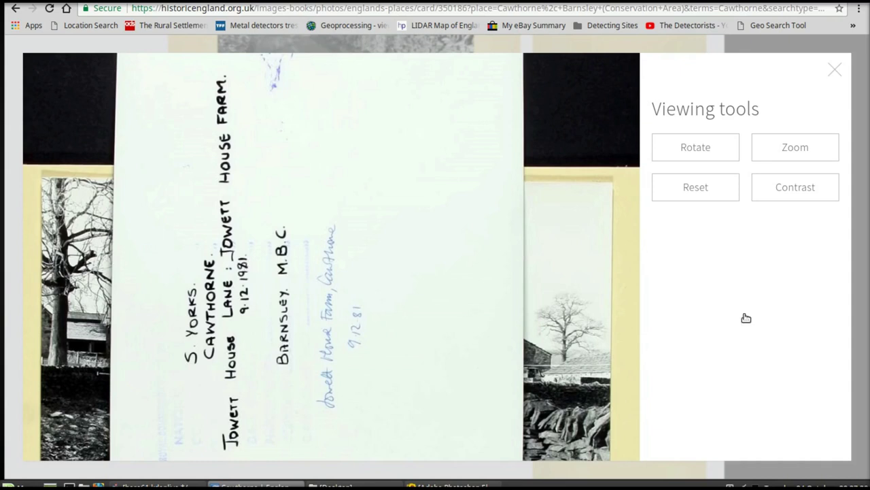
# Close the back image, open the card's front image in the viewer and zoom in on it
pyautogui.click(832, 69)
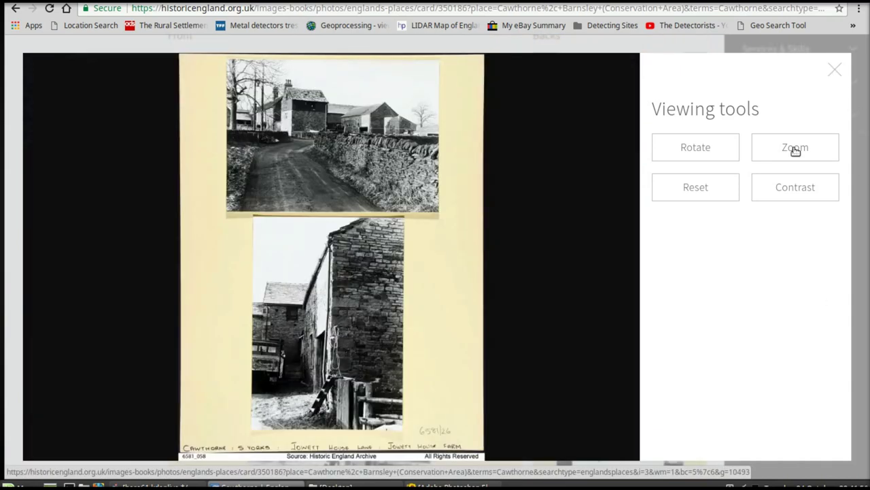
pyautogui.click(796, 151)
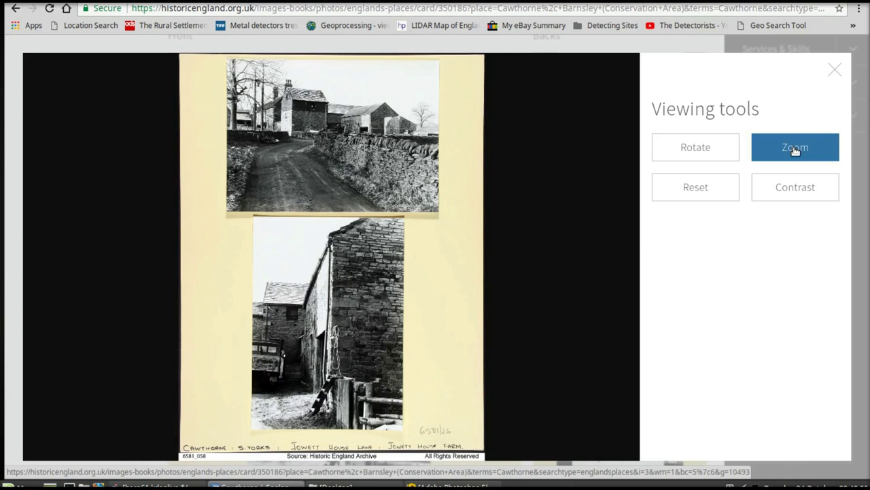
pyautogui.click(795, 151)
# Open the browser's developer tools and list the image files loaded in the page's top frame under Application
pyautogui.click(858, 9)
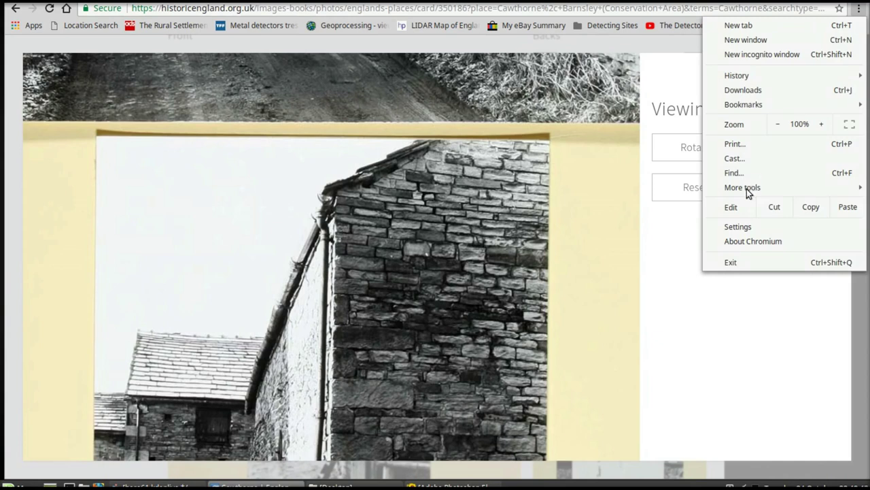
pyautogui.moveTo(746, 189)
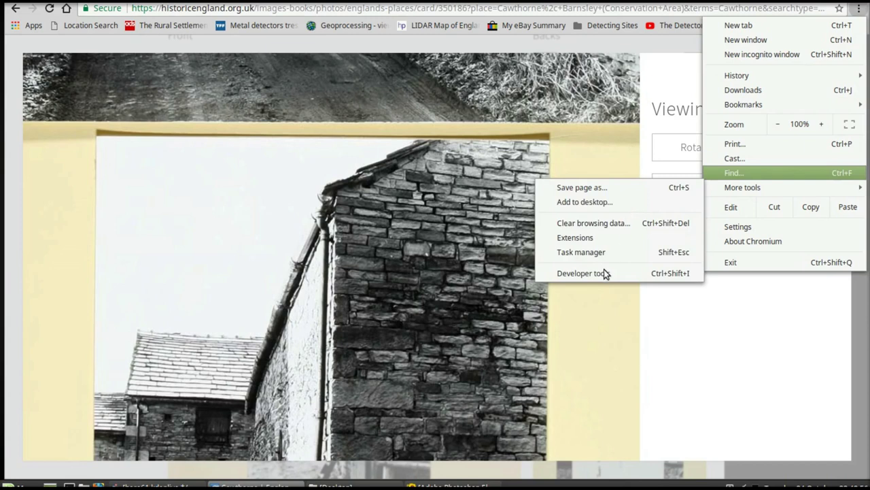
pyautogui.click(599, 274)
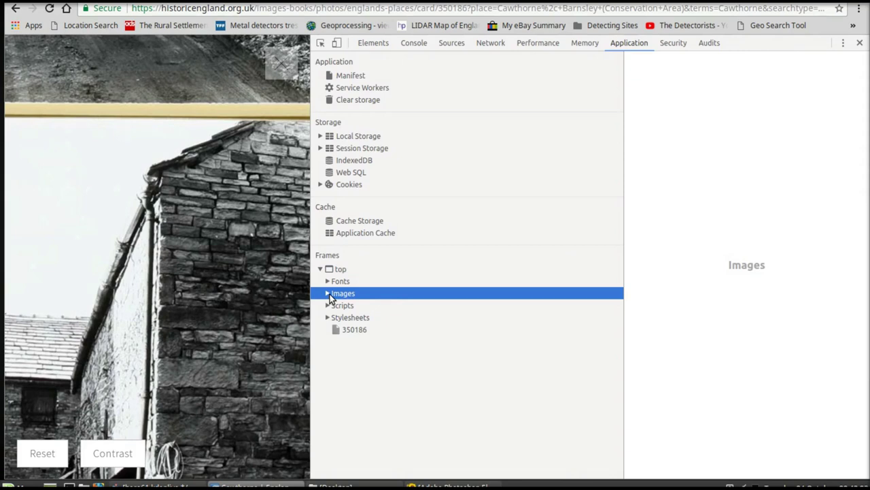
pyautogui.click(327, 293)
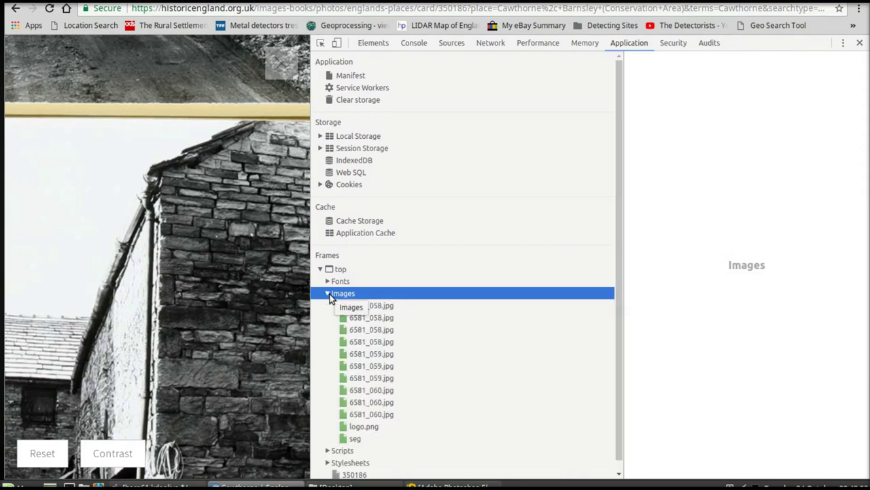
# Preview the first 6581_058.jpg among the loaded images and open it in a new tab
pyautogui.click(378, 306)
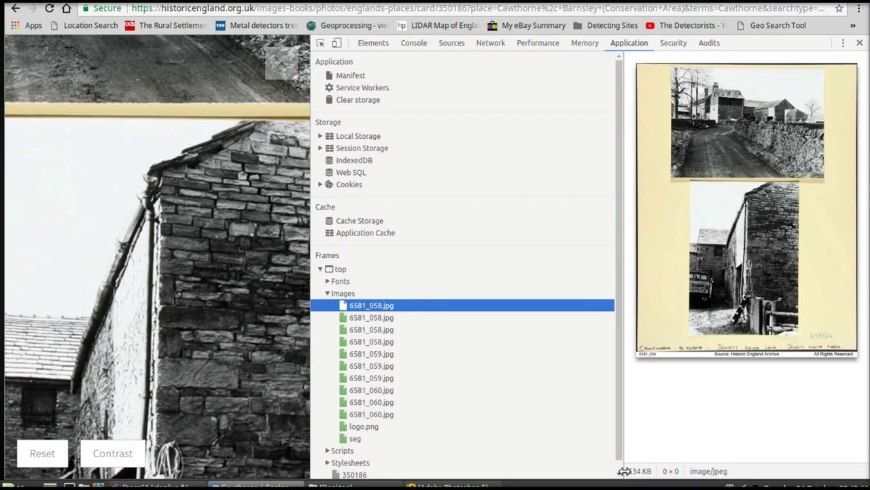
pyautogui.rightClick(735, 212)
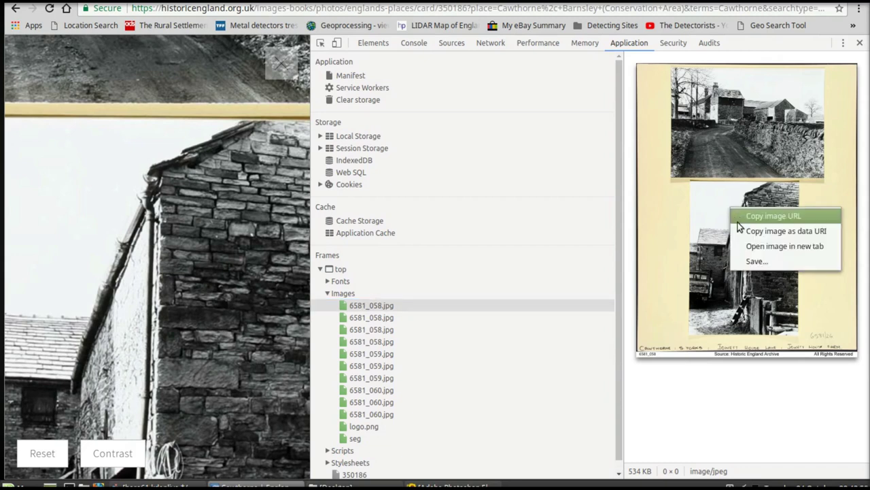
pyautogui.click(746, 245)
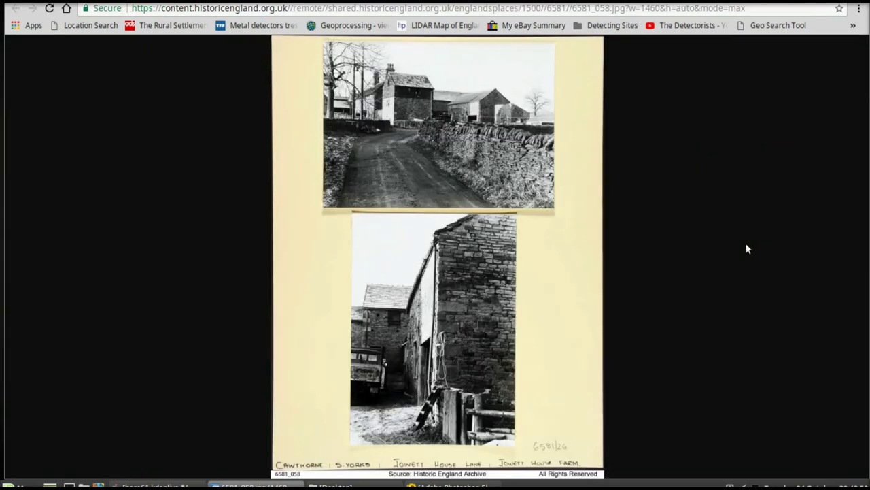
# Show the image at full size, view the farm lane photo and begin saving the image
pyautogui.click(449, 162)
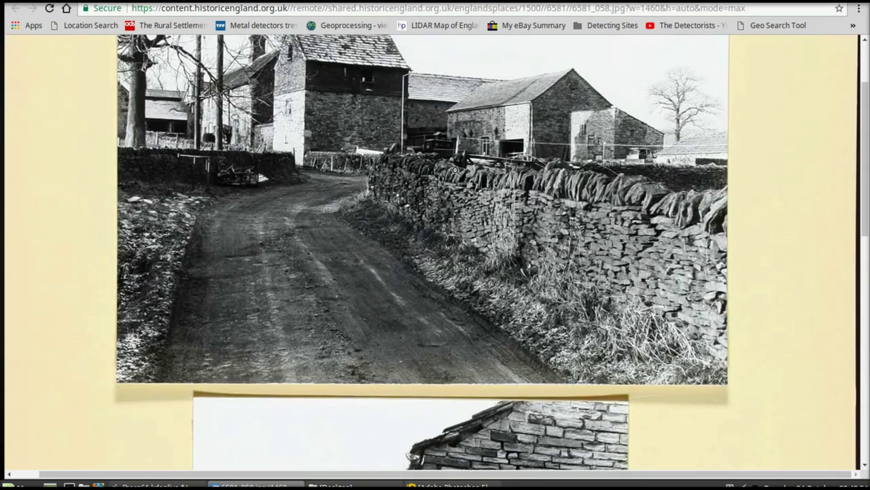
pyautogui.moveTo(866, 201); pyautogui.dragTo(852, 170)
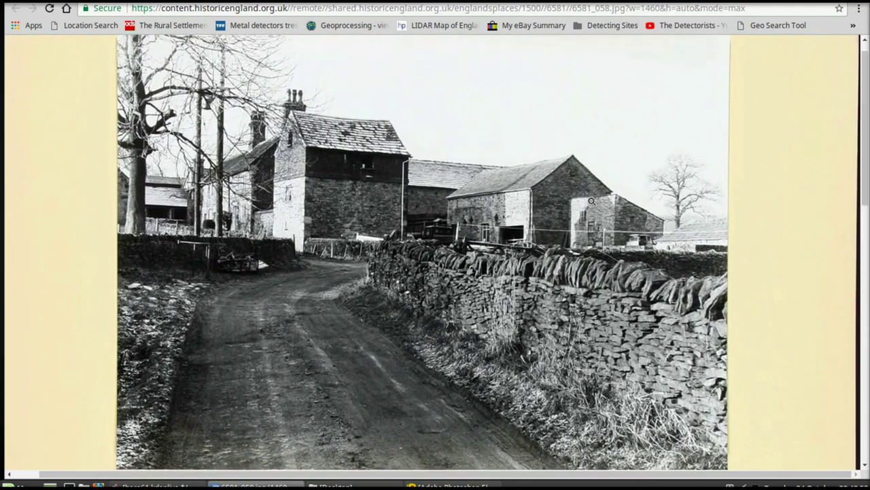
pyautogui.rightClick(467, 210)
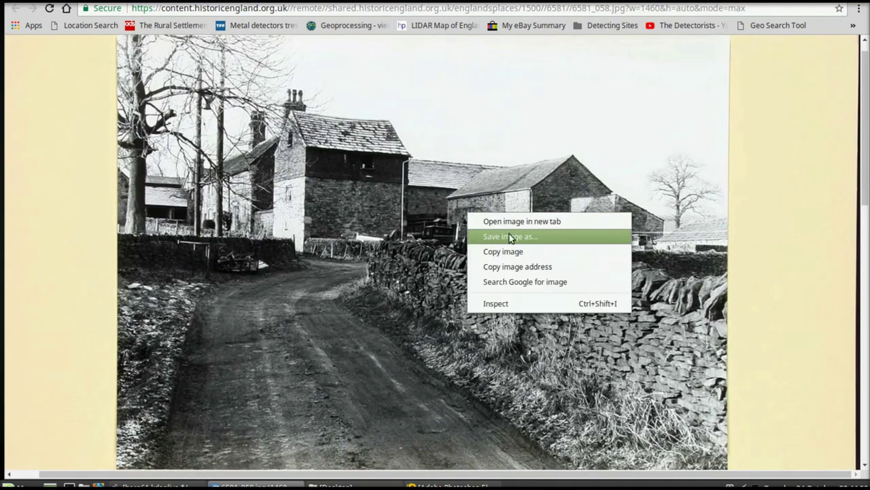